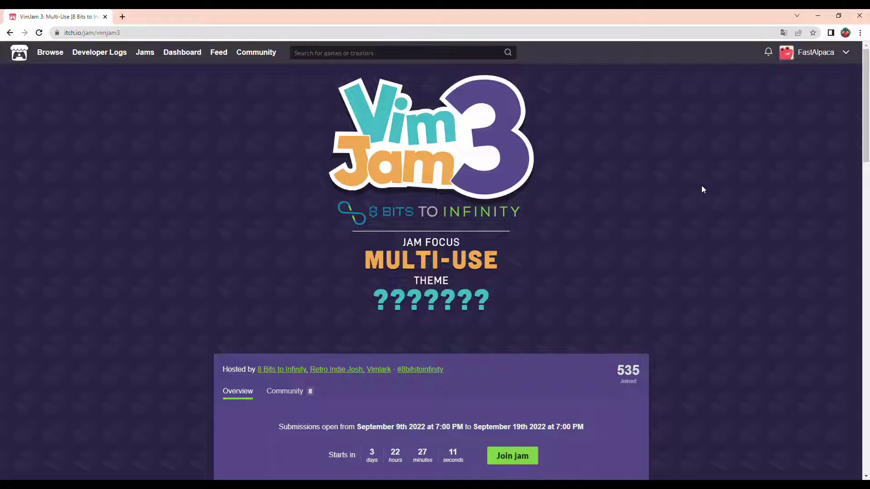
scroll(702, 190, "down", 1)
scroll(703, 189, "down", 1)
scroll(703, 190, "down", 1)
scroll(702, 190, "down", 1)
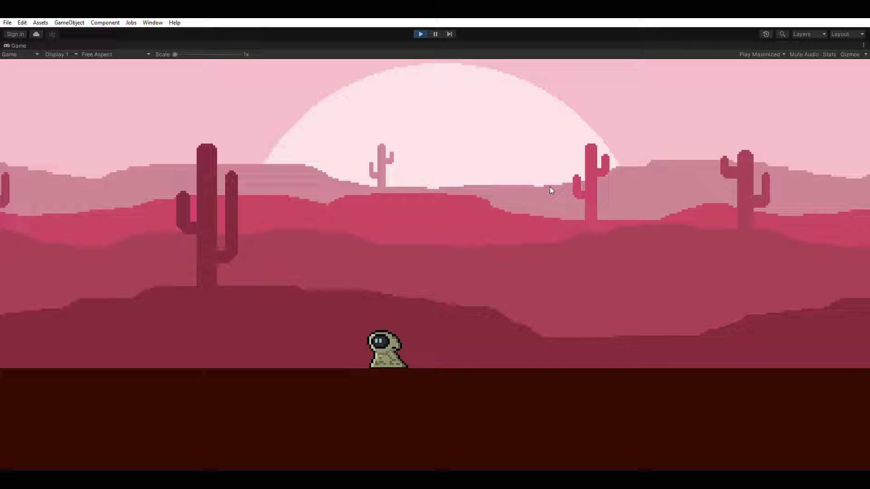
Walk the hooded character left and right, jumping in each direction
key("space")
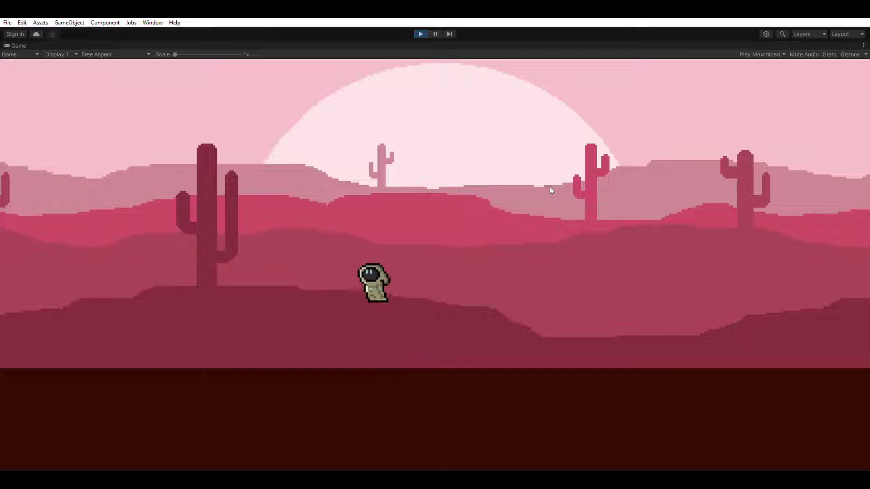
key("Left")
key("Right")
key("space")
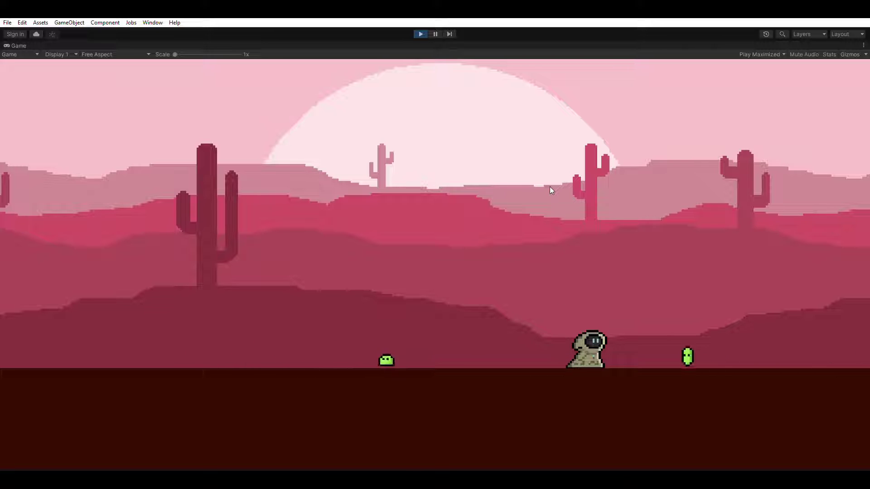
key("Left")
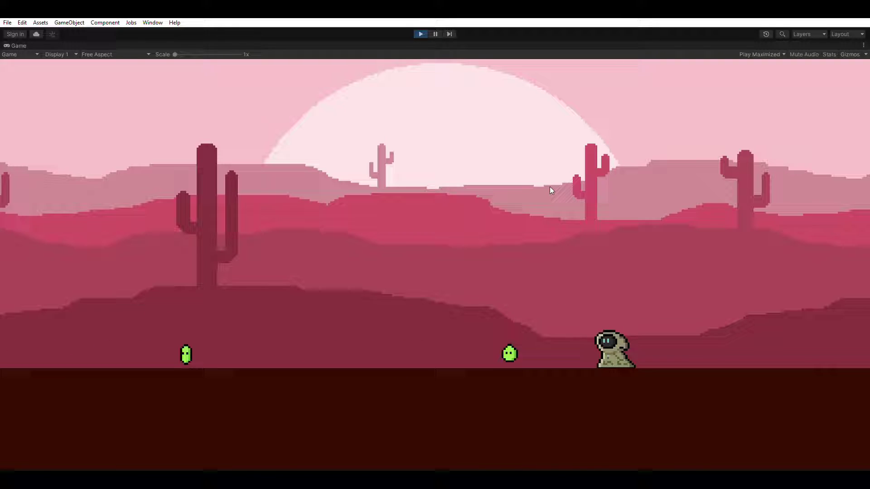
Shoot two projectiles at the slimes, jump further left, then walk back right
left_click(551, 190)
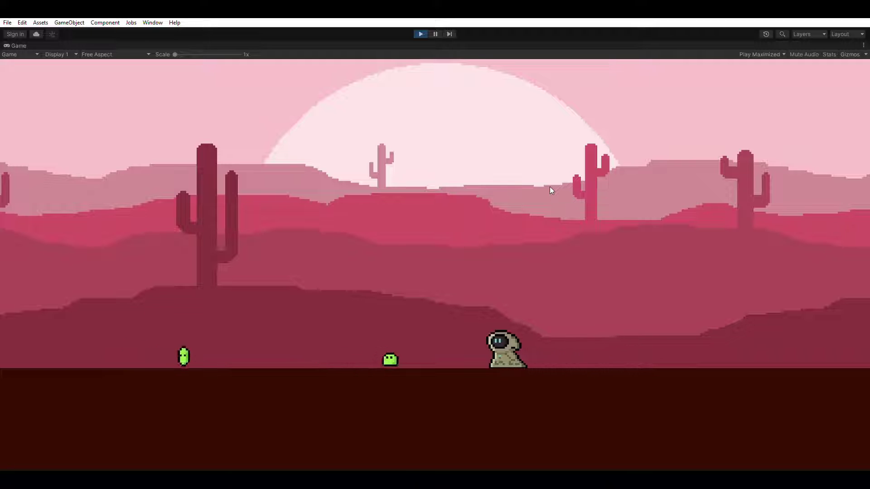
left_click(551, 190)
key("space")
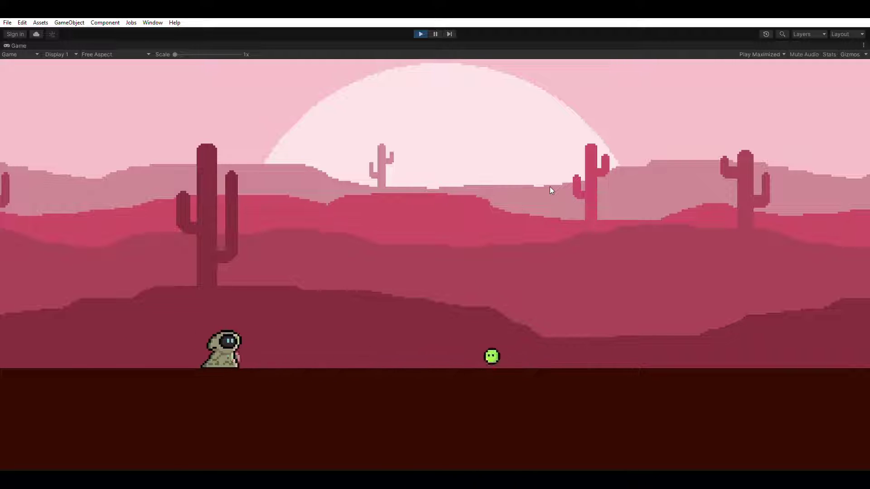
key("a")
key("d")
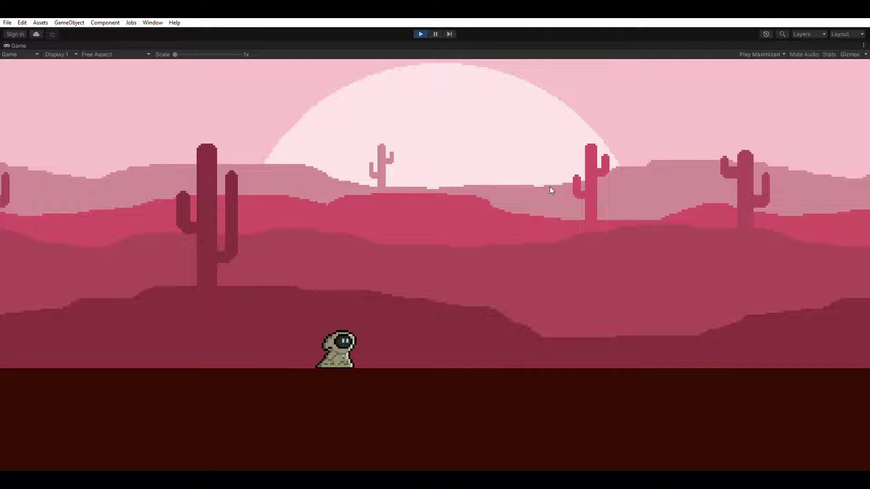
Jump toward the enemy, shoot it, then jump and land back on the left
key("a")
key("d")
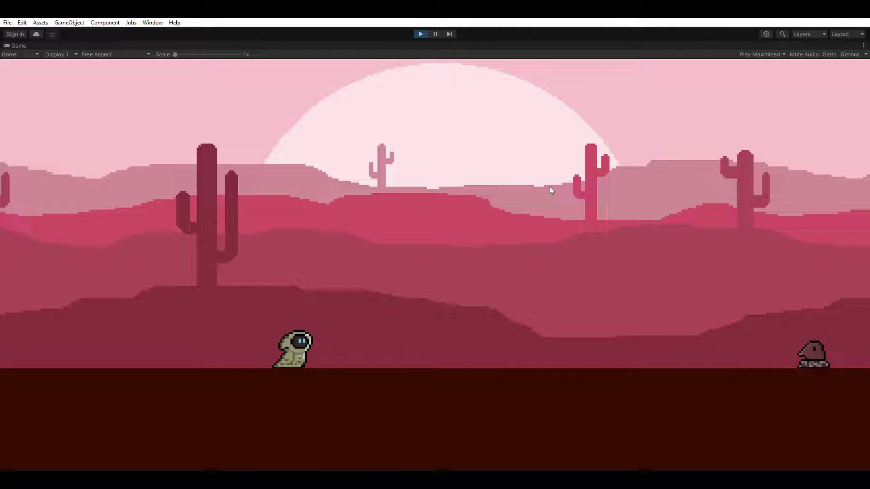
key("space")
key("a")
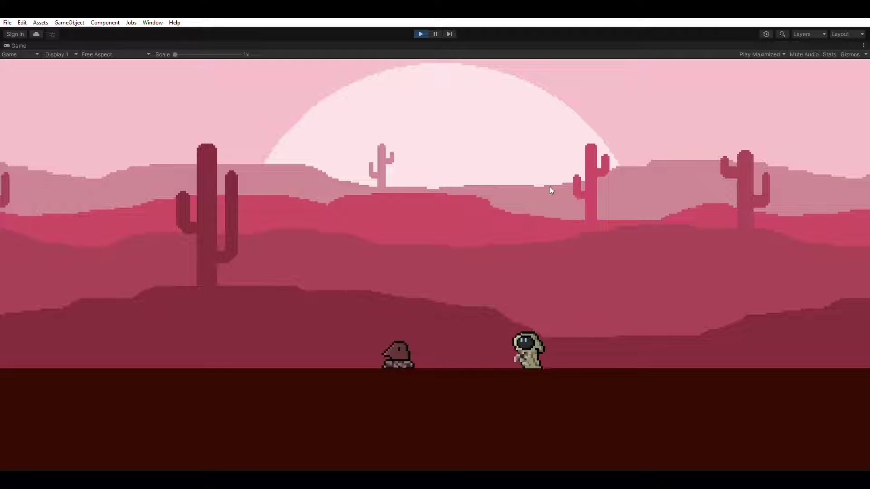
left_click(551, 190)
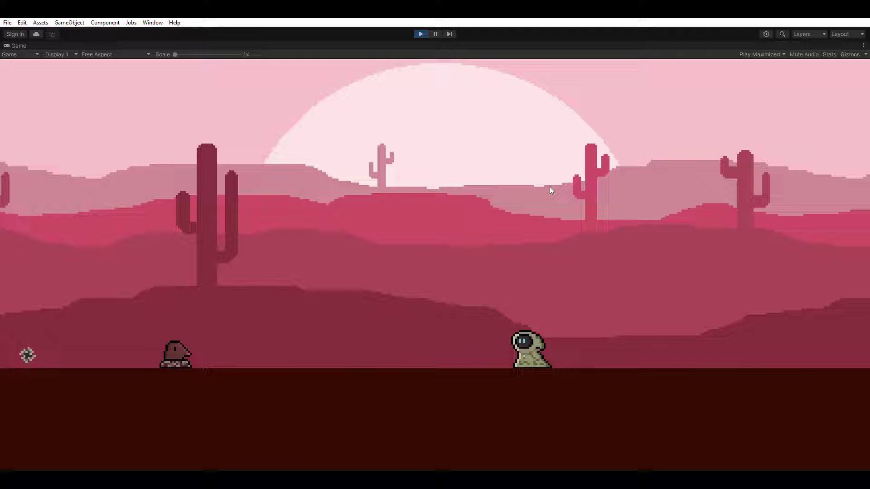
key("d")
key("space")
key("a")
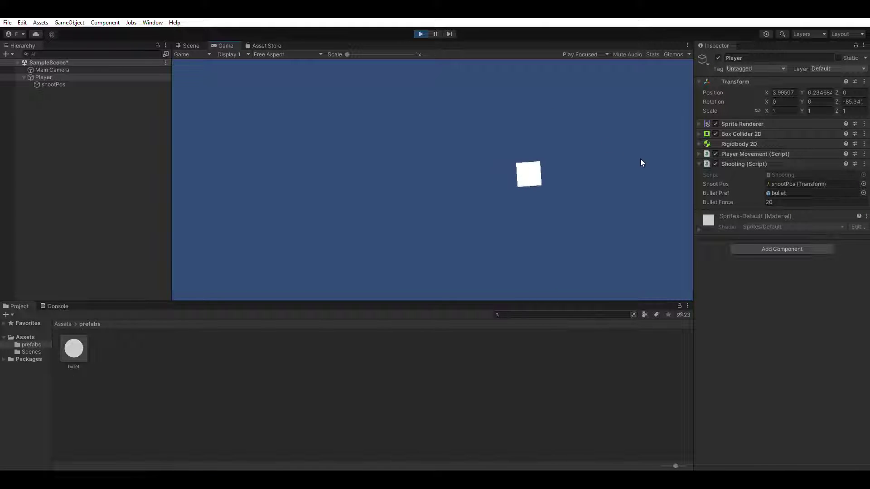
Move the white player square left, fire a bullet, then exit and restart Play mode
key("a")
left_click(632, 162)
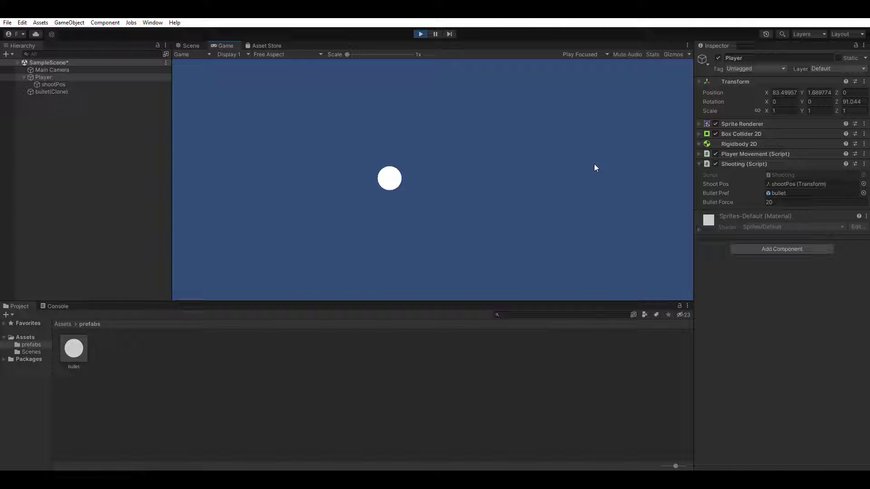
left_click(420, 32)
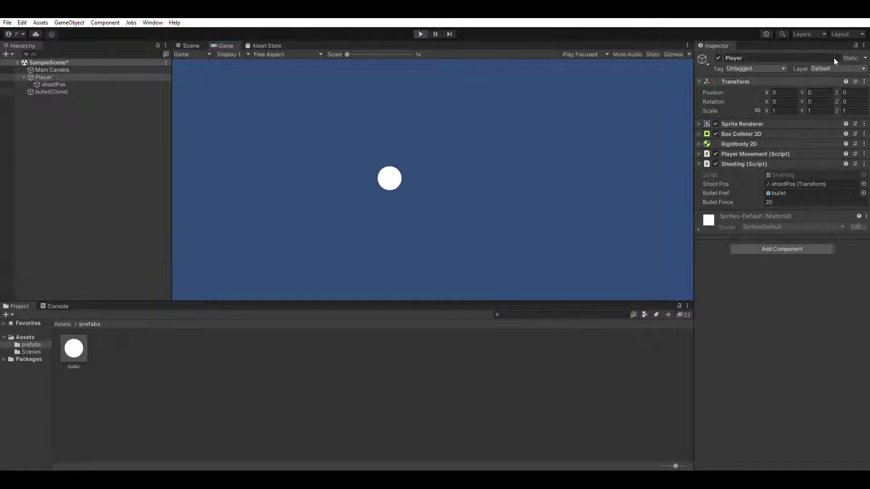
key("ctrl+p")
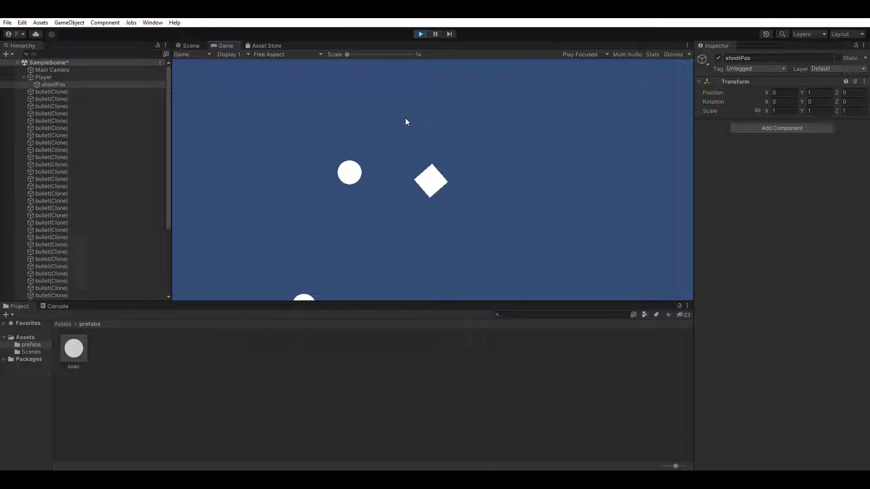
left_click(421, 33)
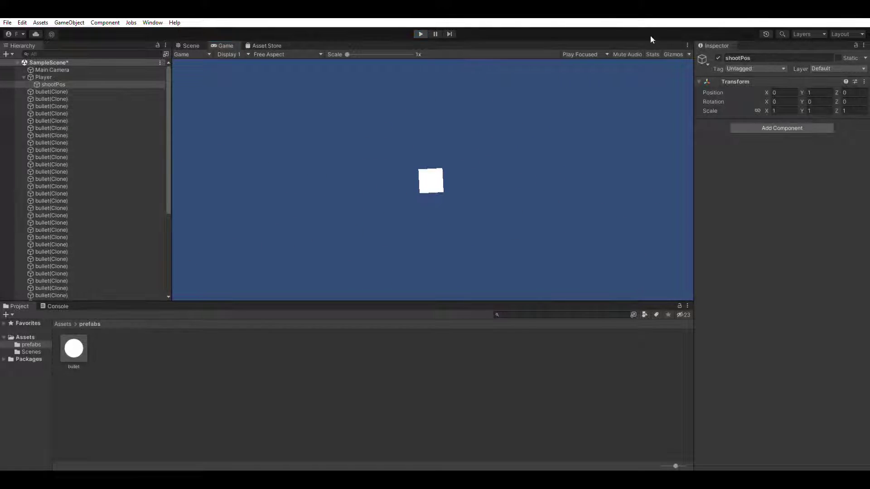
Re-enter Play mode with Ctrl+P to launch the Burrito Business title menu
key("ctrl+p")
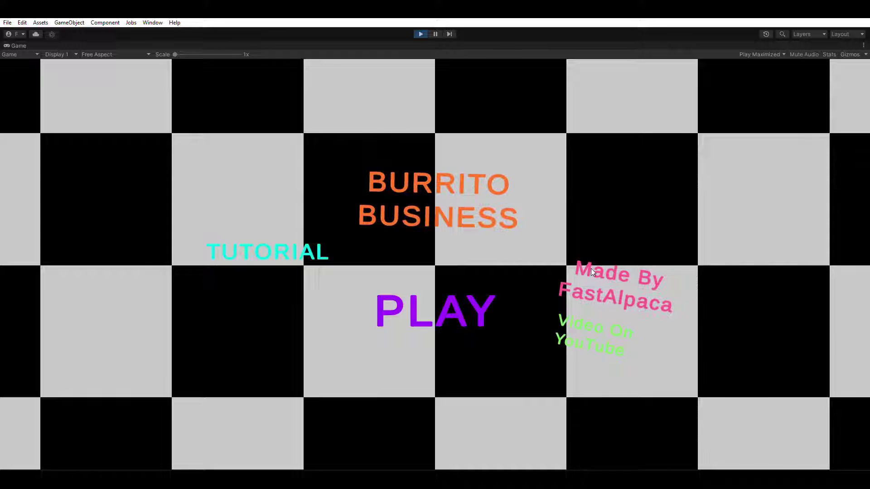
View the TUTORIAL screen, go BACK, and press PLAY to start at score 0
left_click(297, 253)
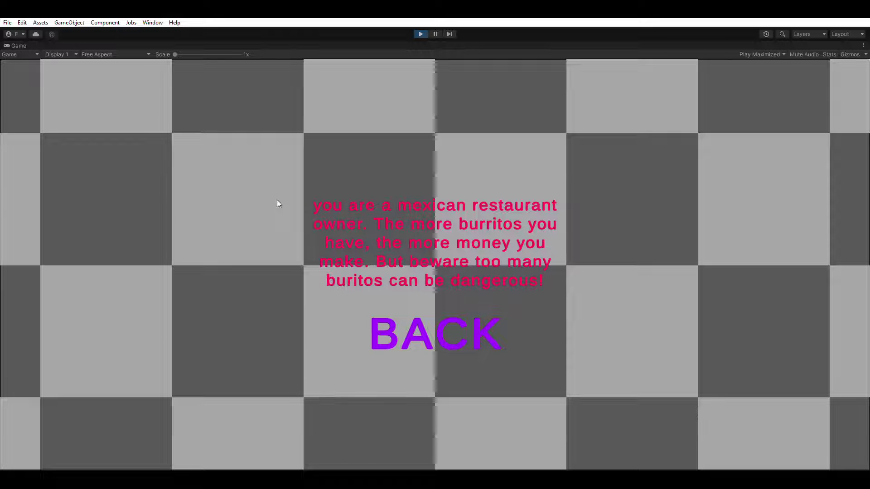
left_click(421, 323)
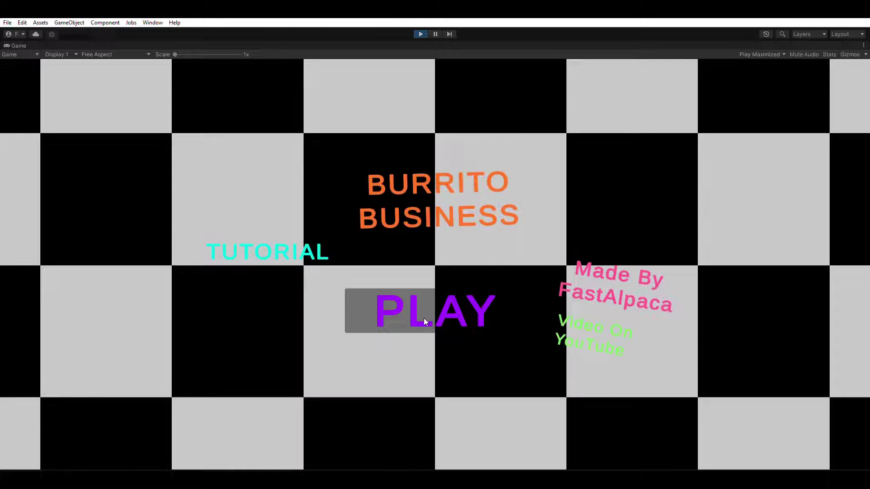
left_click(423, 319)
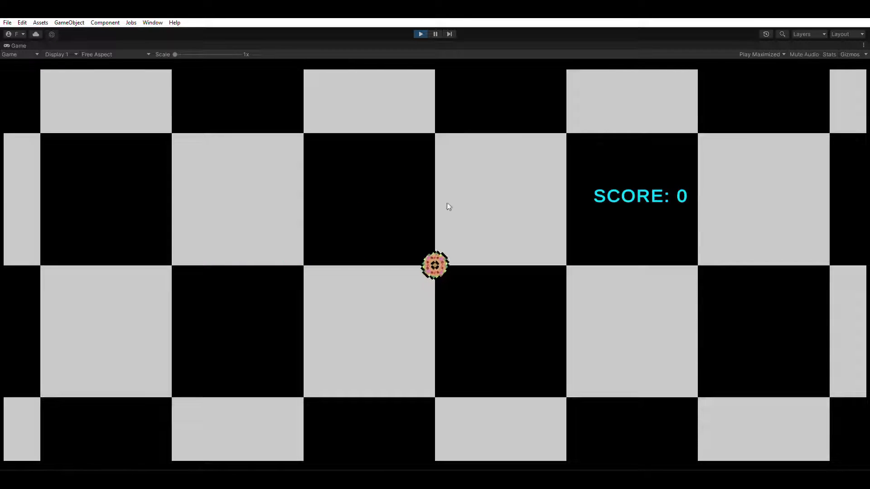
Fire burritos from the donut while steering it around with the arrow keys
left_click(447, 187)
key("Right")
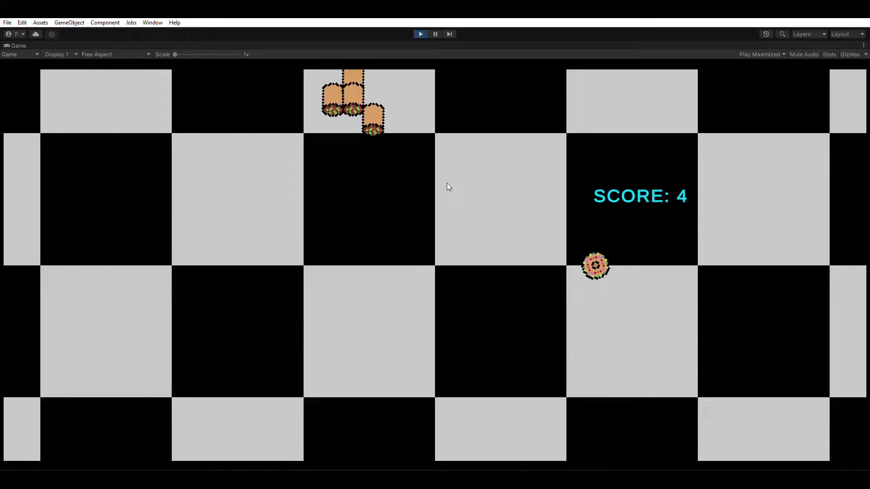
key("Left")
key("Right")
key("Left")
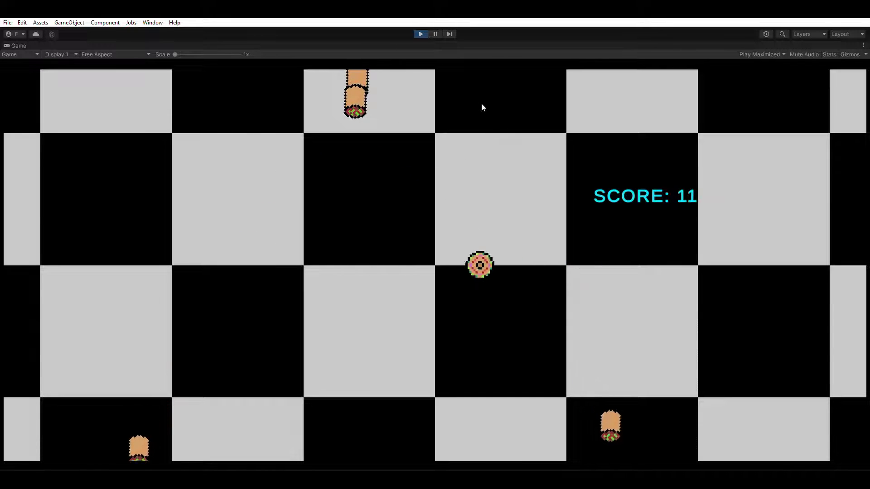
left_click(480, 103)
key("Left")
key("Down")
key("Left")
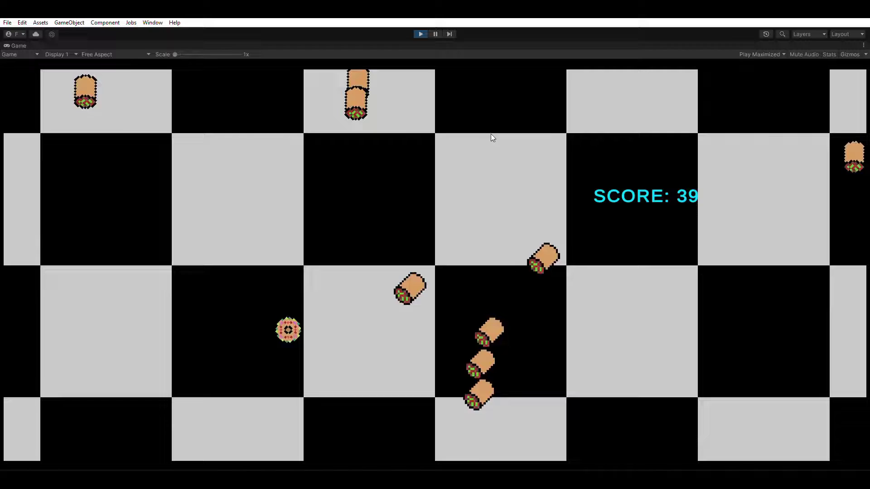
key("Up")
key("Right")
left_click(358, 98)
Dodge burritos until GAME OVER at score 365, then load the desert platformer
key("Right")
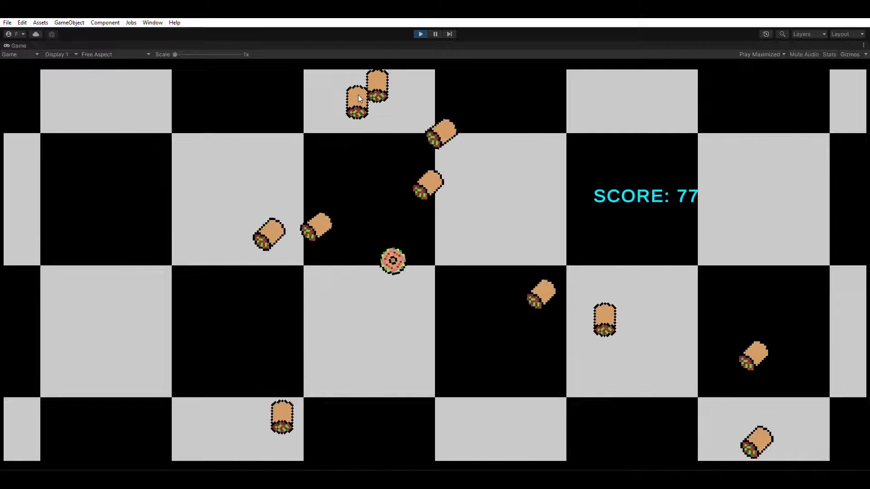
key("Down")
key("Left")
key("Down")
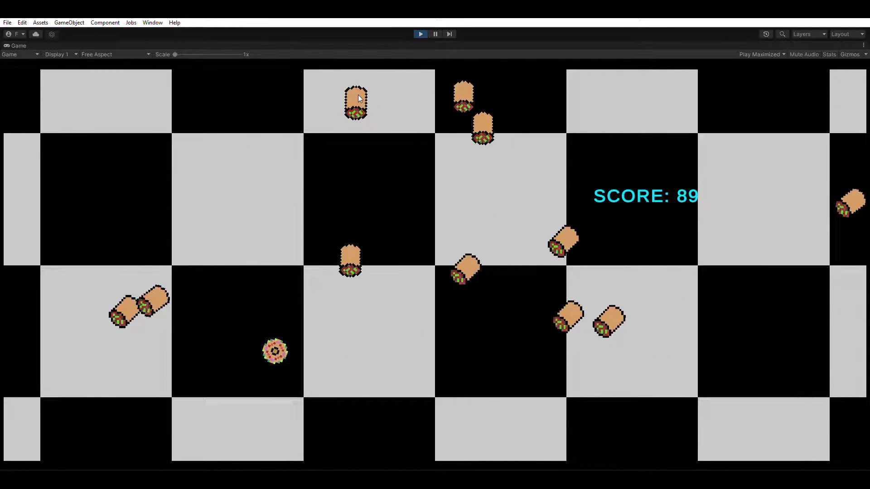
key("Right")
key("Up")
key("Left")
key("Down")
key("Left")
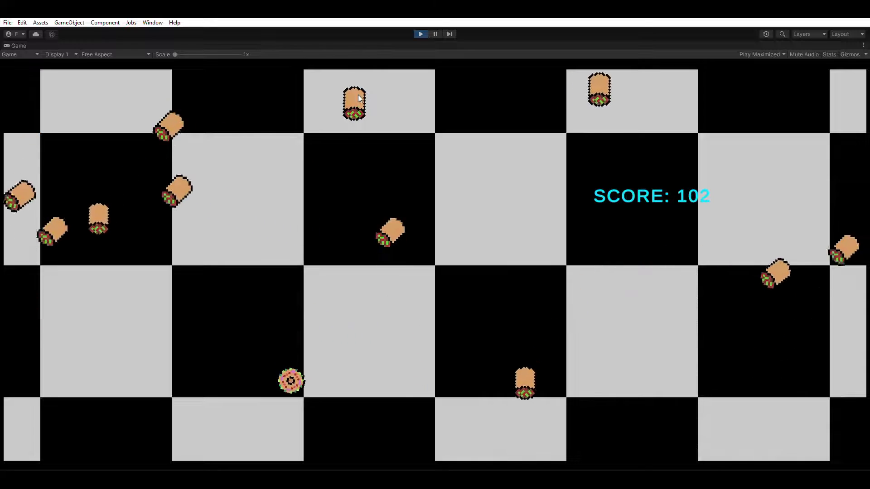
key("Right")
key("Up")
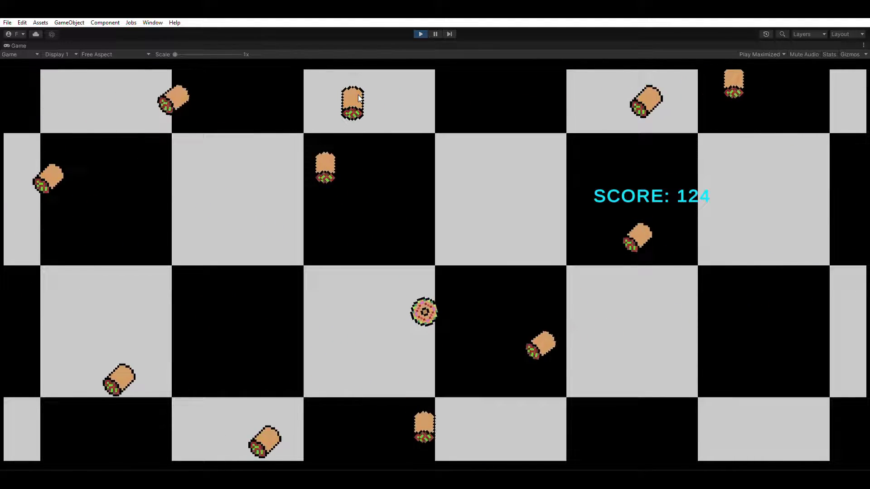
key("Right")
key("Left")
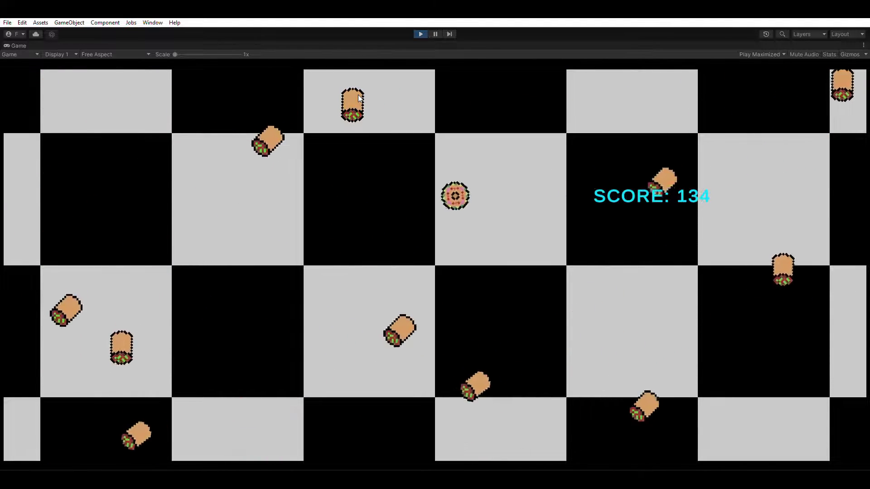
key("Down")
key("Left")
key("Right")
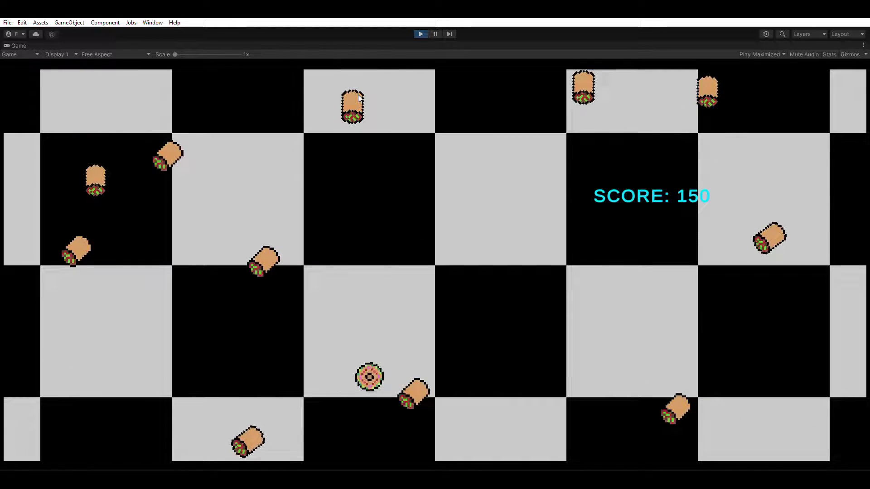
key("Up")
key("Left")
key("Down")
key("Right")
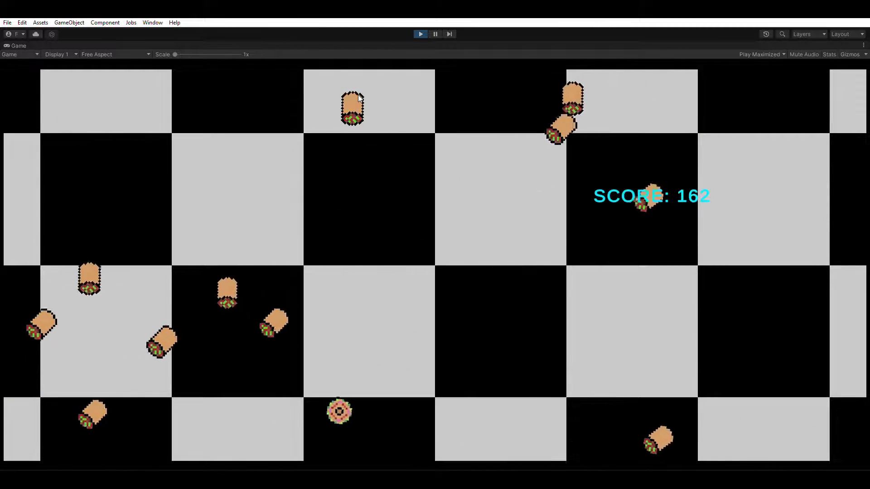
key("Up")
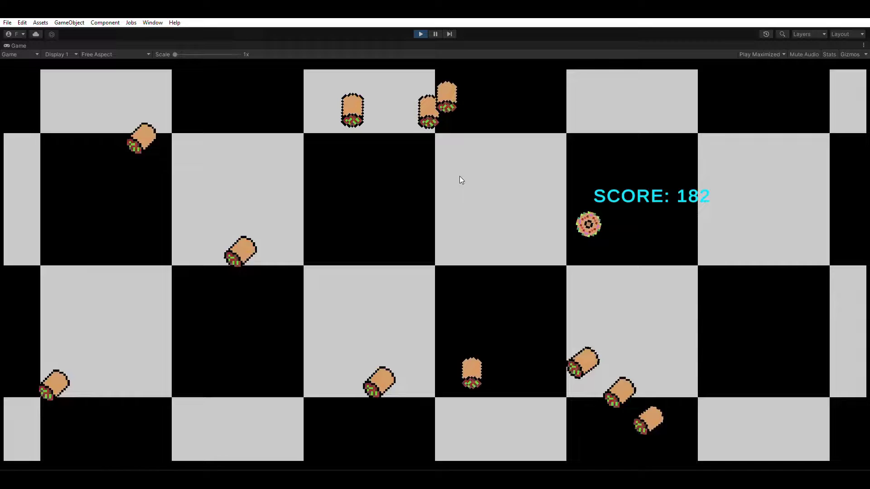
key("Up")
key("Down")
key("Left")
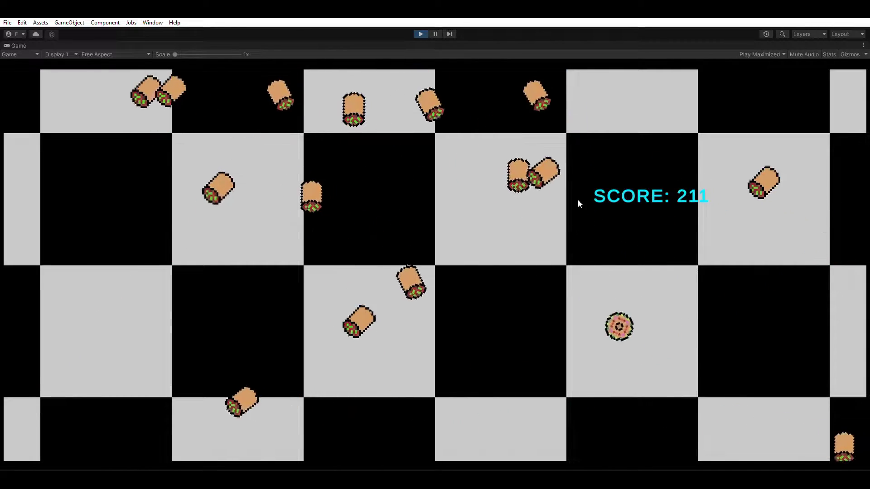
key("Down")
key("Right")
key("Left")
key("Up")
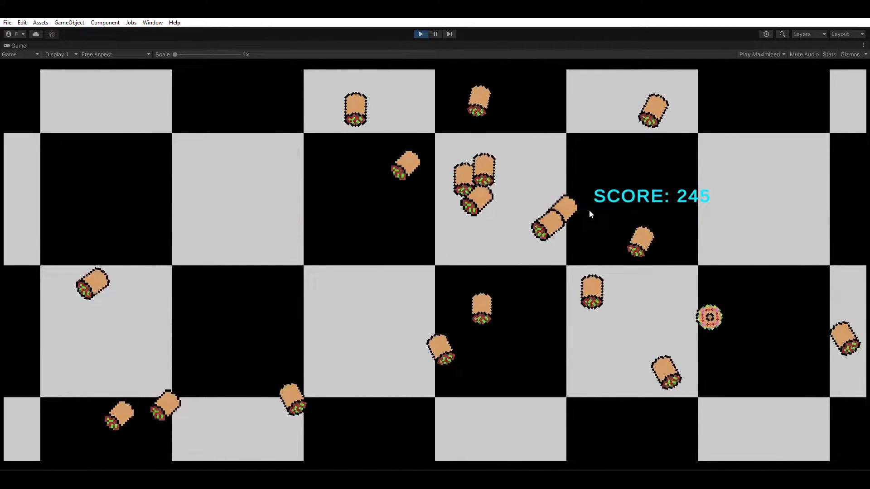
key("Right")
key("Left")
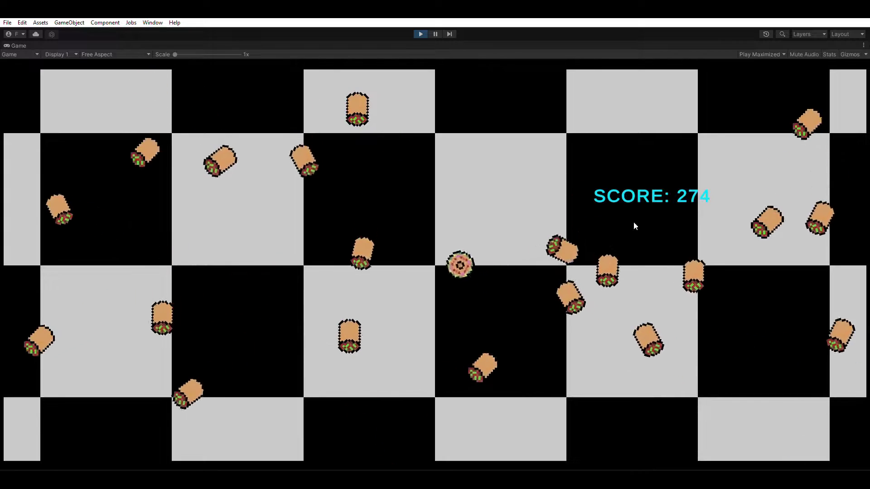
key("Up")
key("Down")
key("Left")
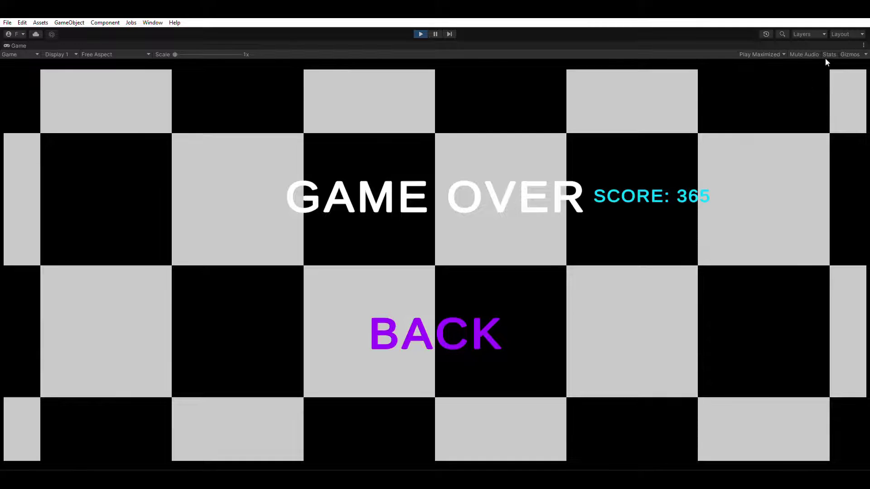
key("Return")
Jump over the approaching enemy and walk the character left and right, jumping
key("space")
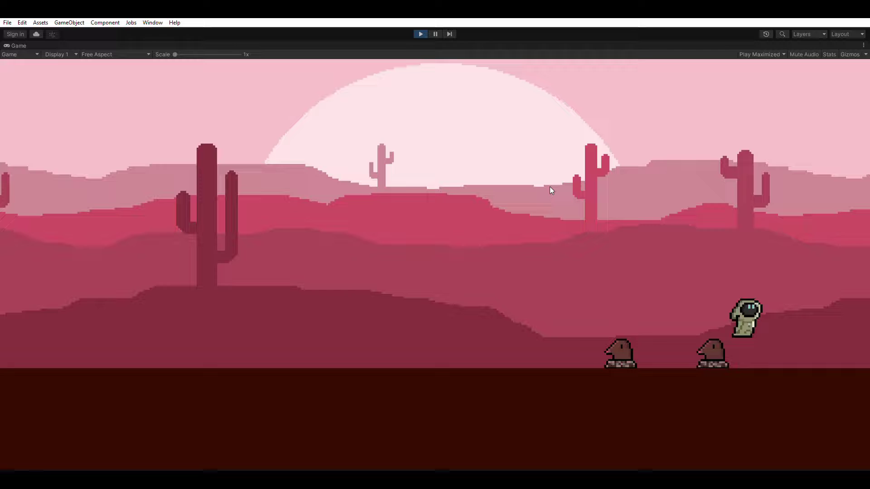
key("Left")
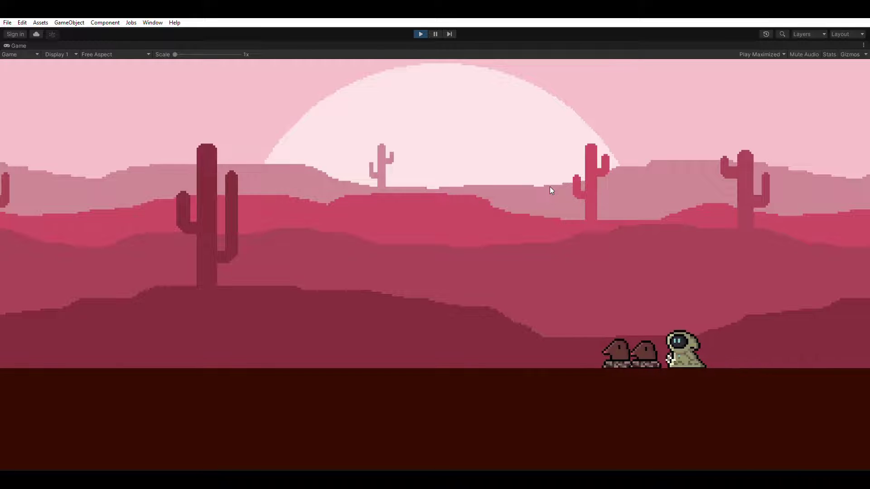
key("Left")
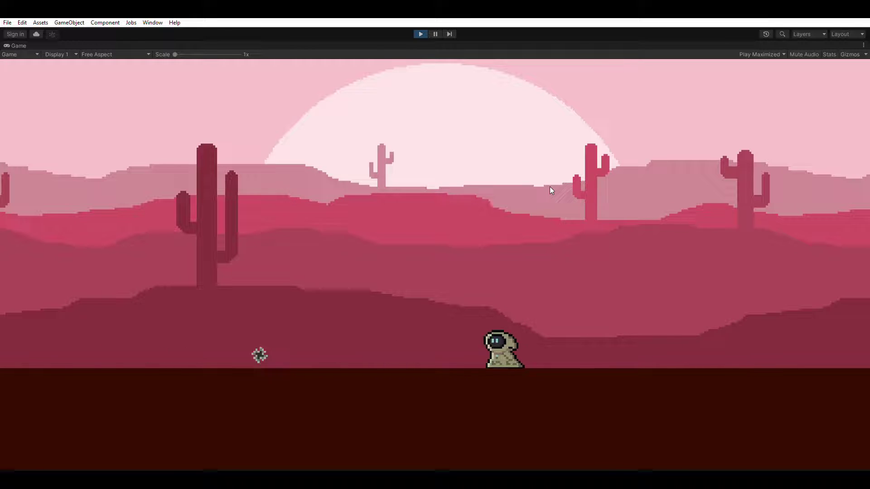
key("Left")
key("space")
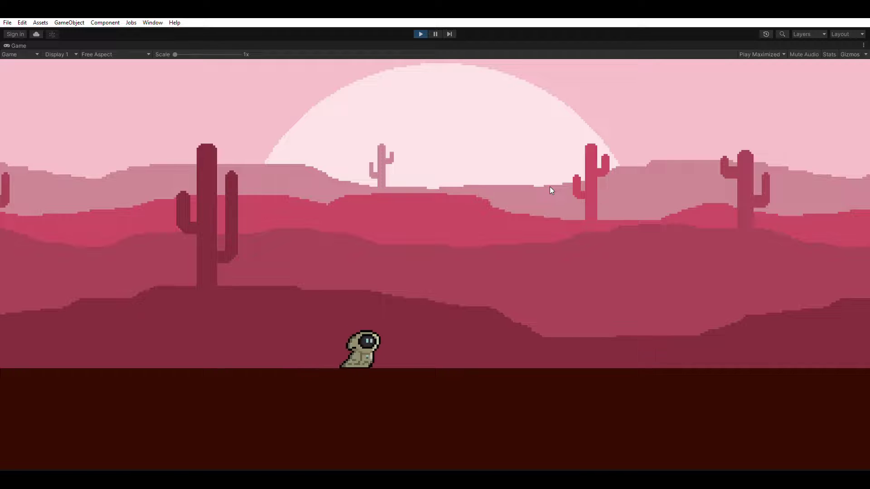
key("Right")
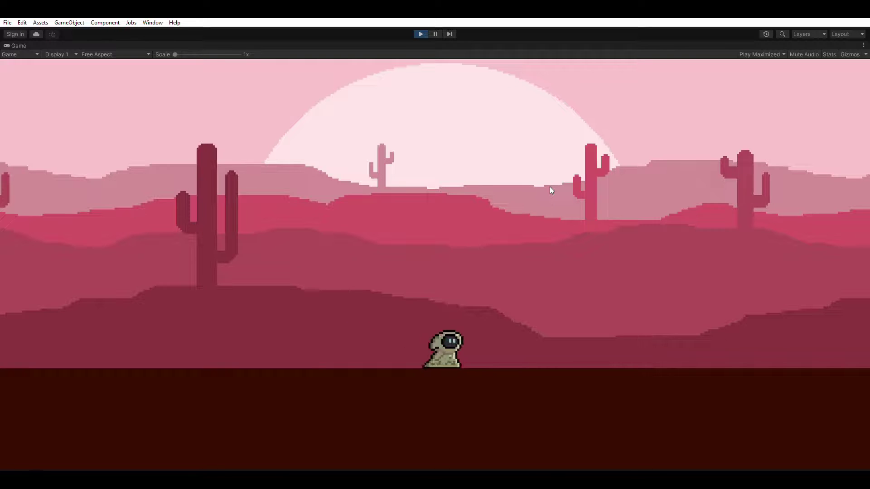
key("Left")
key("space")
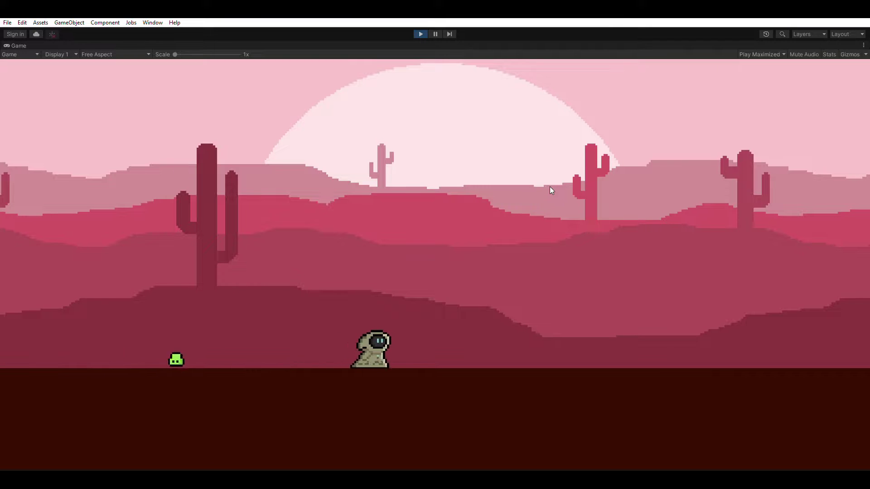
Walk right to the green slimes, jump over them, and throw a projectile
key("Right")
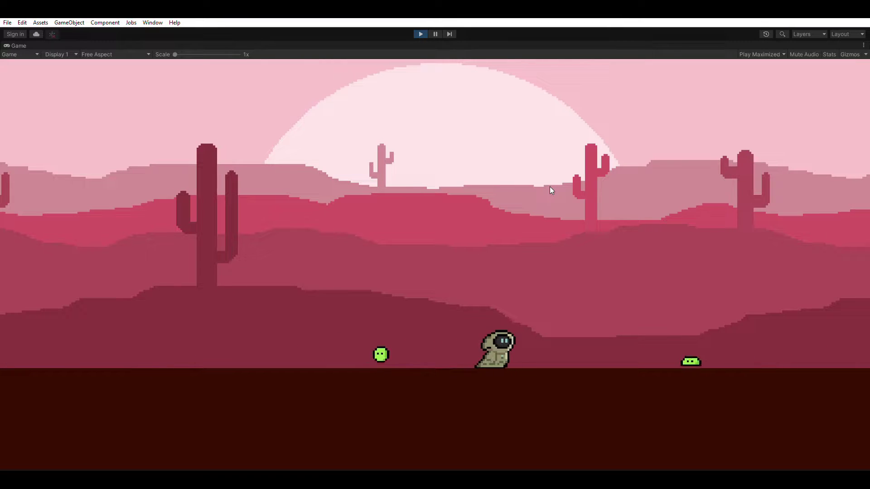
key("Right")
key("space")
key("Left")
key("space")
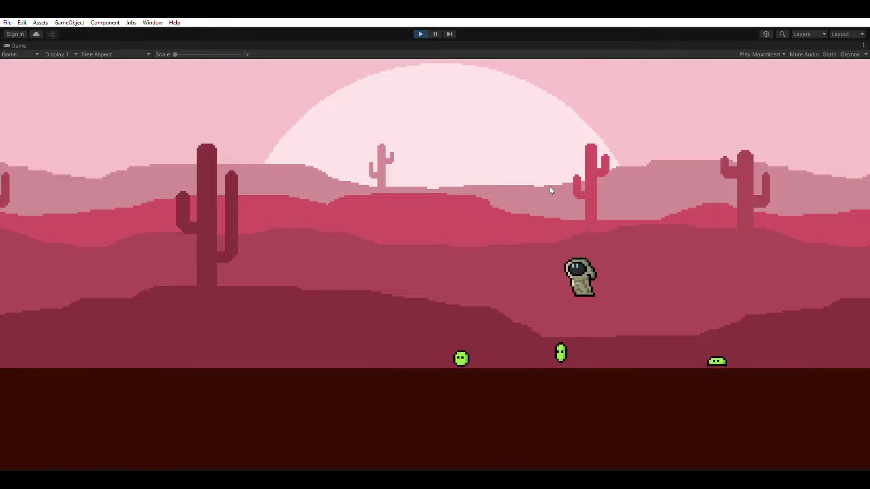
key("Left")
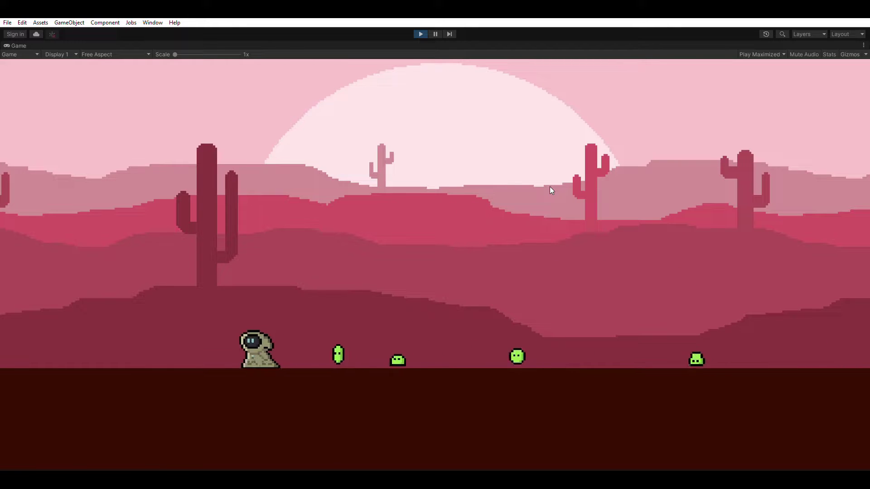
key("Left")
key("space")
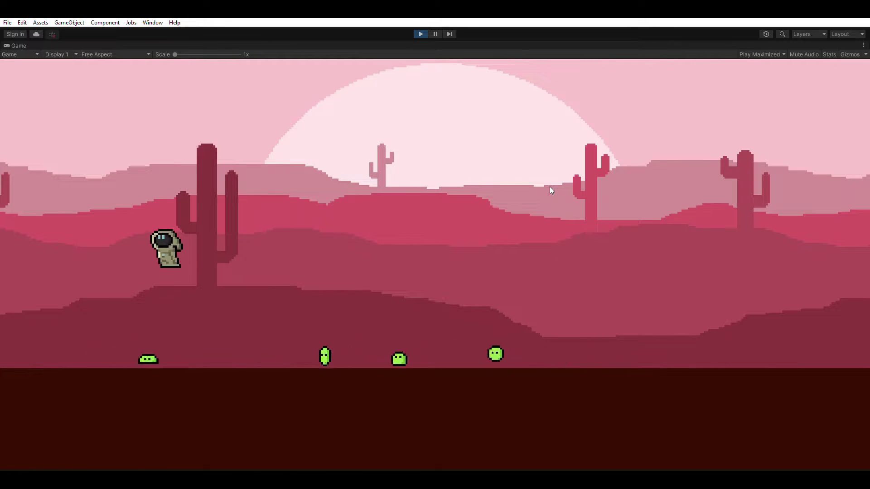